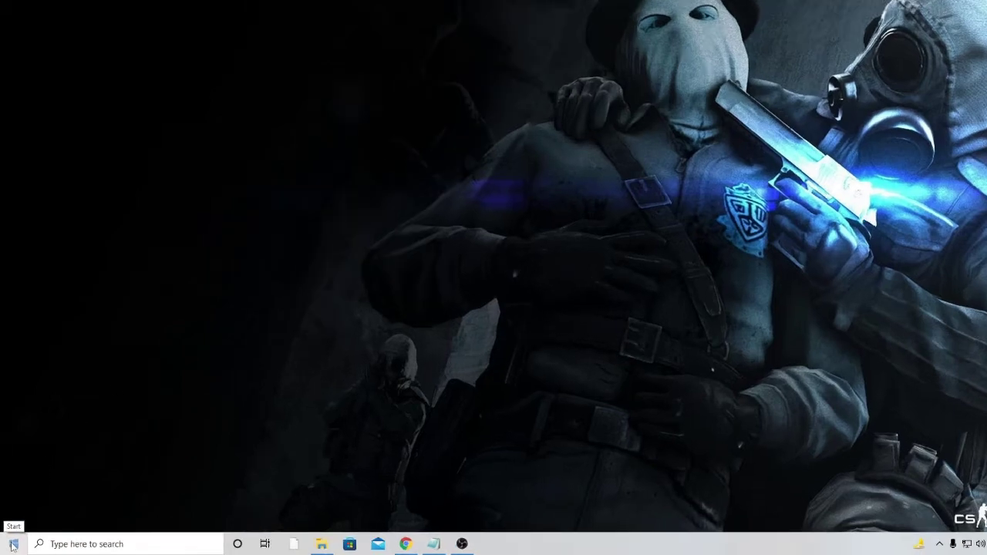
# Step: Open Settings > Gaming > Xbox Game Bar and confirm Game Bar is on with controller opening ticked
pyautogui.rightClick(12, 543)
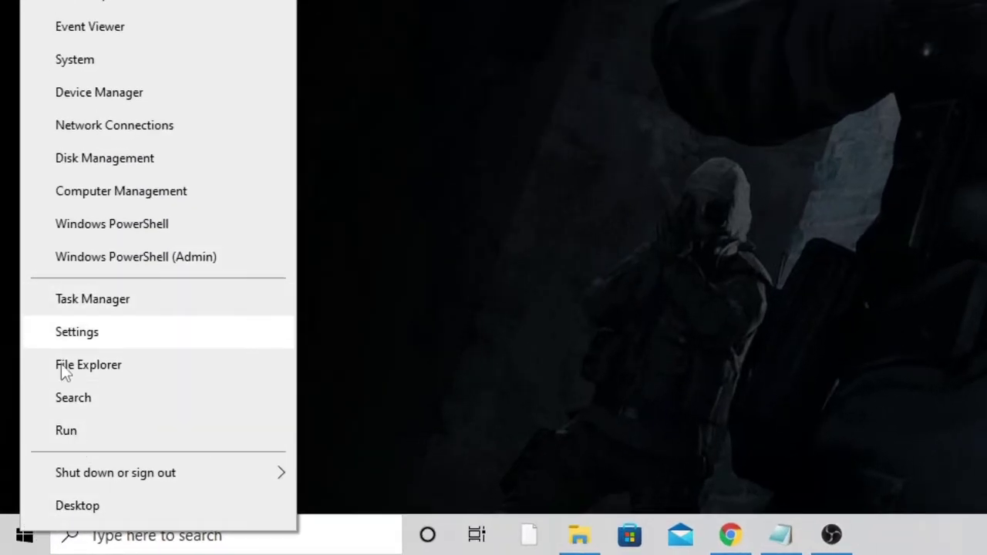
pyautogui.click(117, 334)
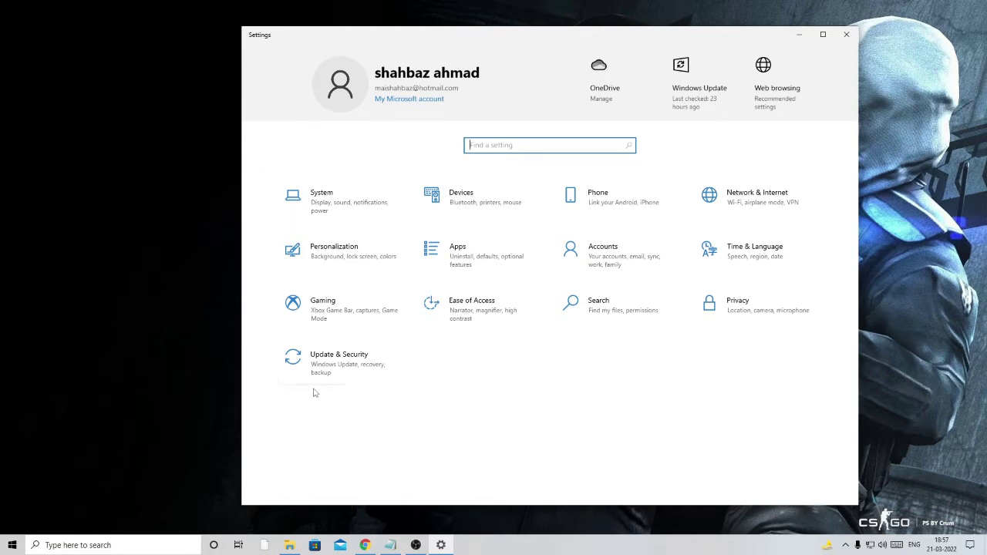
pyautogui.click(342, 295)
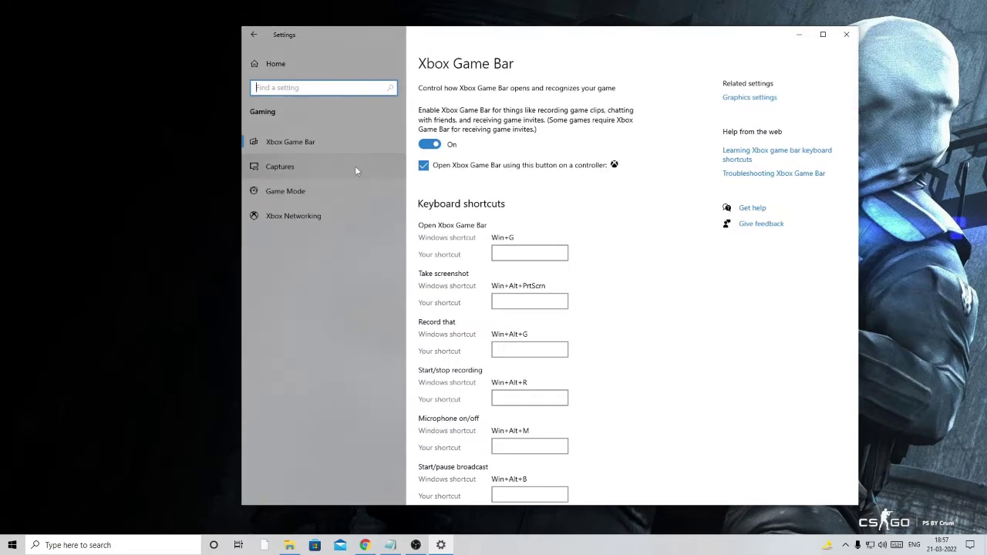
pyautogui.click(293, 141)
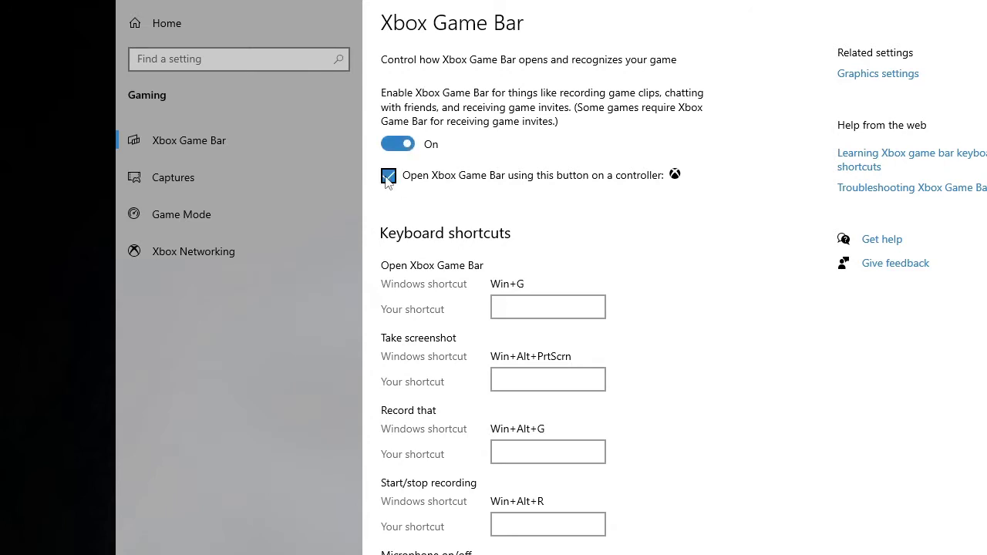
pyautogui.scroll(-3, 451, 255)
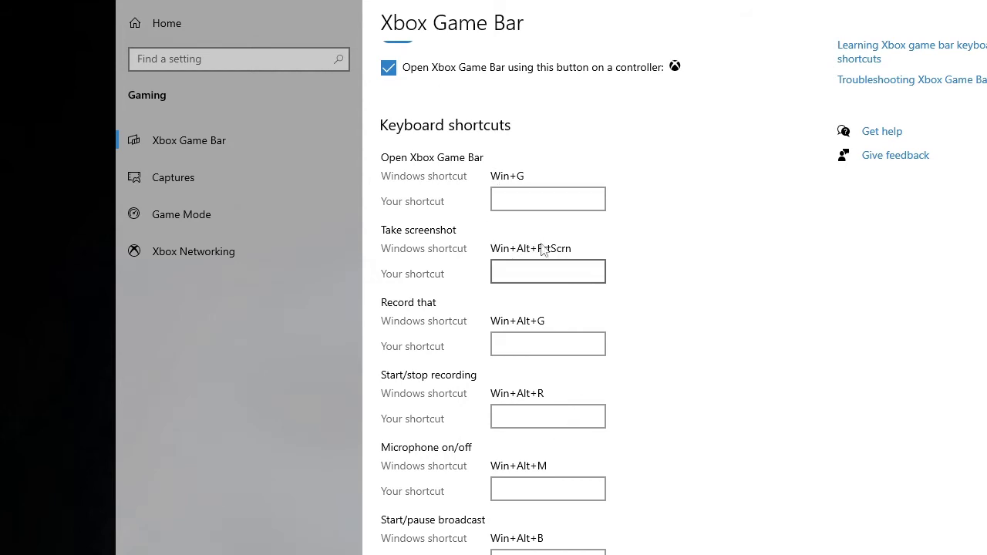
# Step: Confirm Background recording and Record audio are on in Captures, then view Game Mode
pyautogui.click(214, 189)
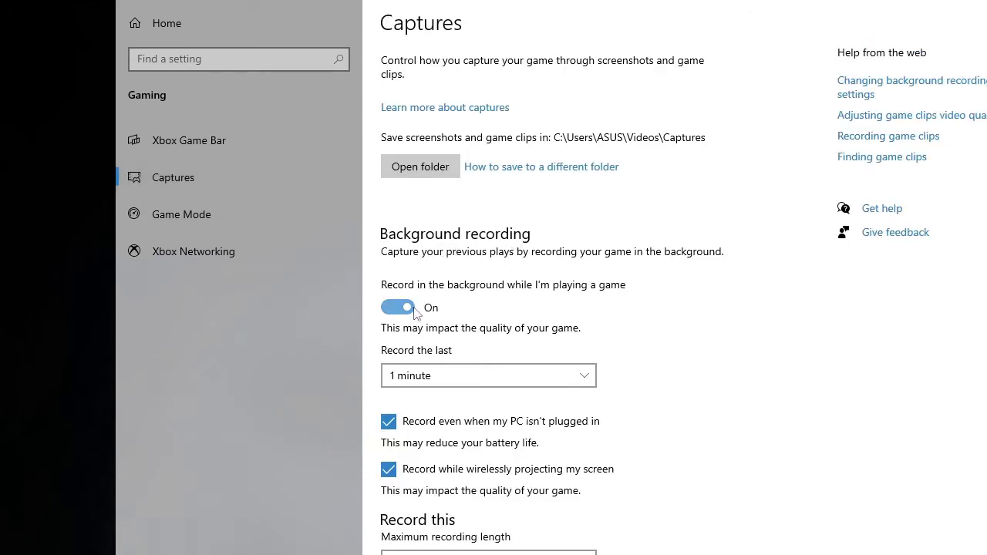
pyautogui.scroll(-1, 424, 309)
pyautogui.scroll(-3, 424, 309)
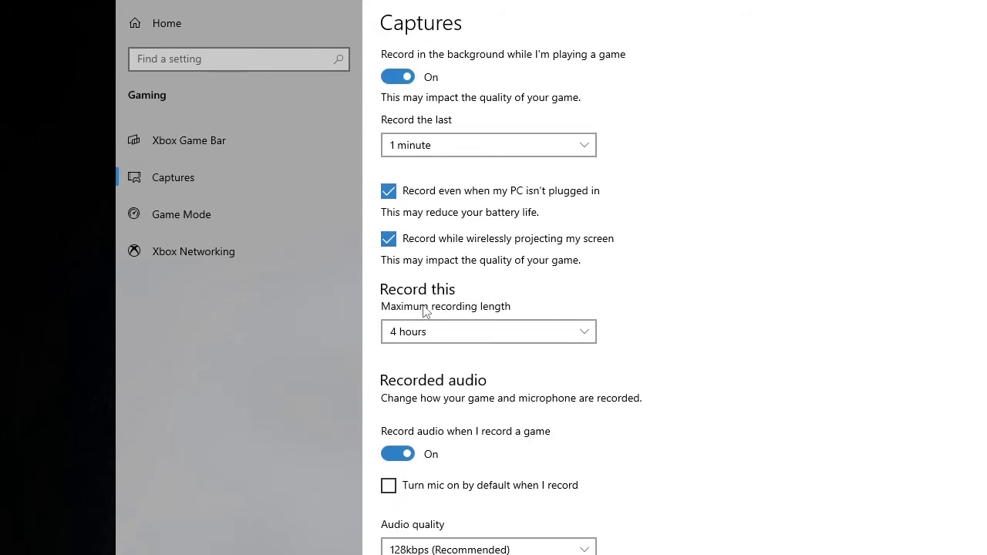
pyautogui.scroll(-1, 425, 310)
pyautogui.scroll(-2, 424, 310)
pyautogui.scroll(-1, 422, 310)
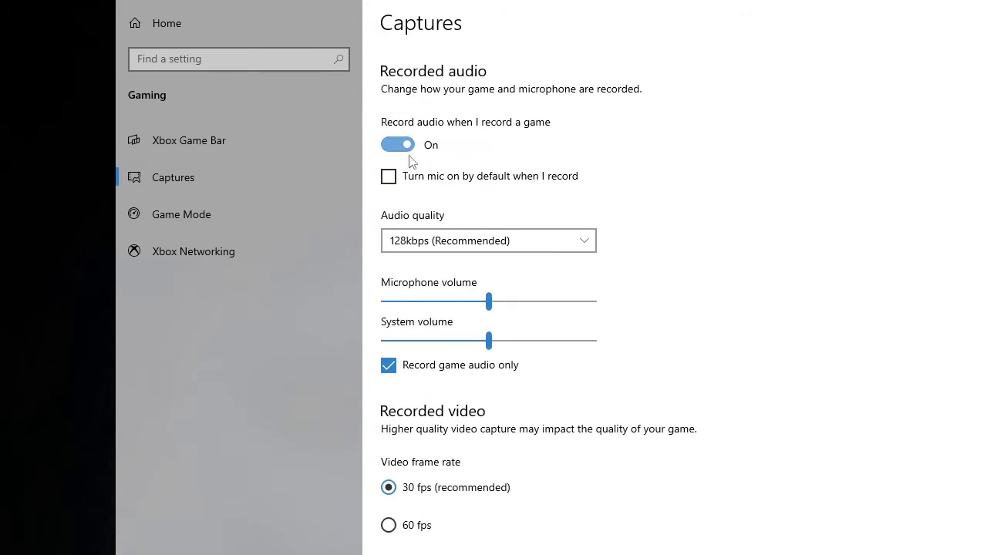
pyautogui.scroll(4, 432, 382)
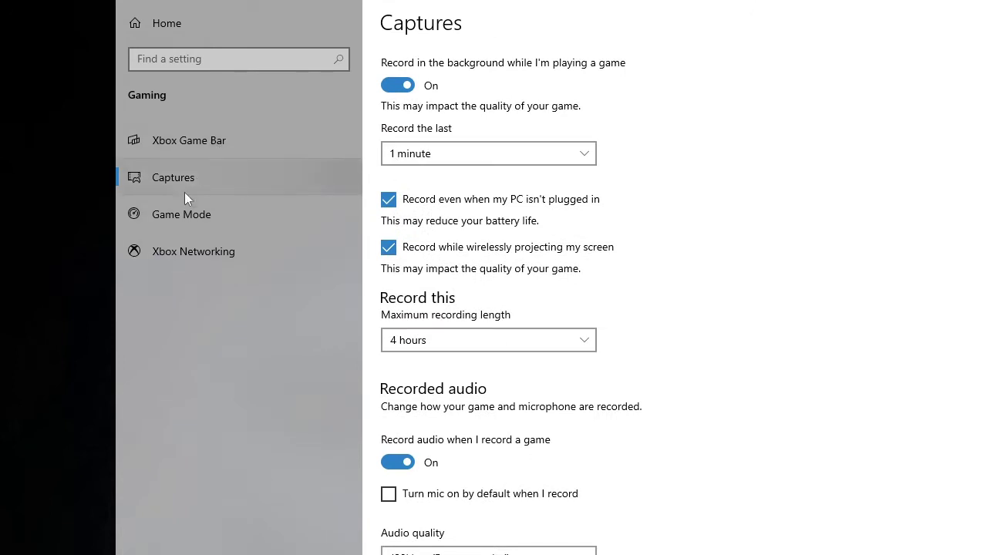
pyautogui.click(198, 219)
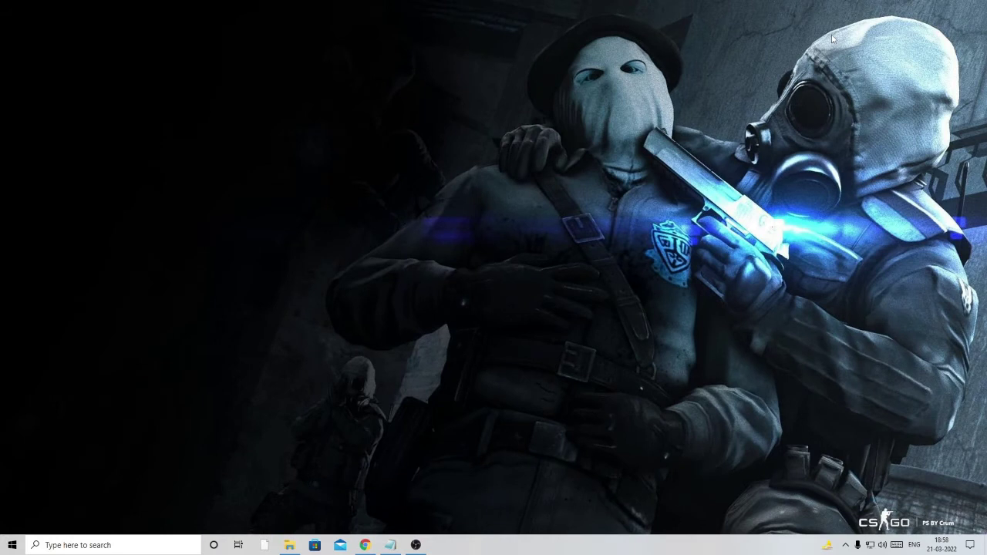
# Step: Open Settings > Apps and expand the Xbox Game Bar entry in the installed apps list
pyautogui.rightClick(12, 546)
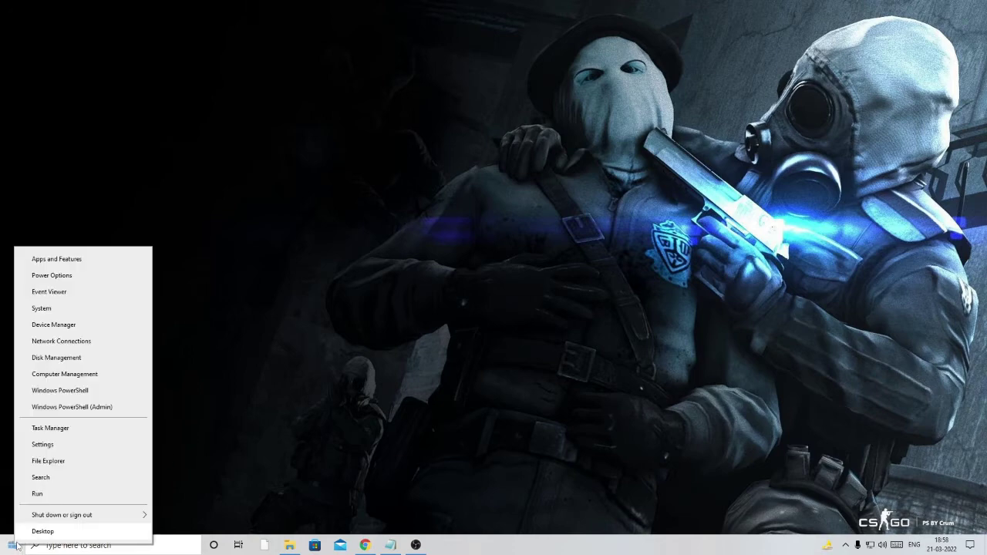
pyautogui.click(66, 447)
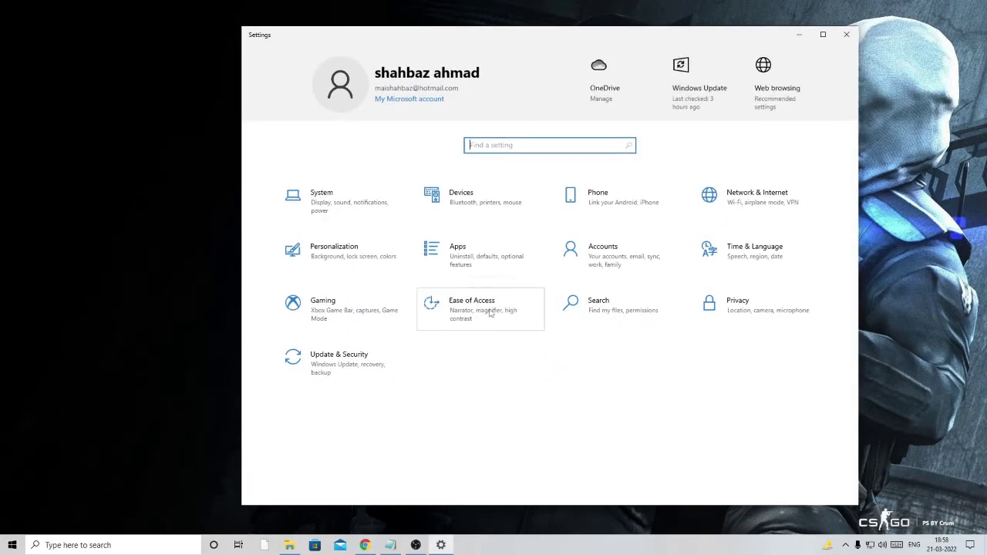
pyautogui.click(471, 261)
pyautogui.scroll(-2, 509, 332)
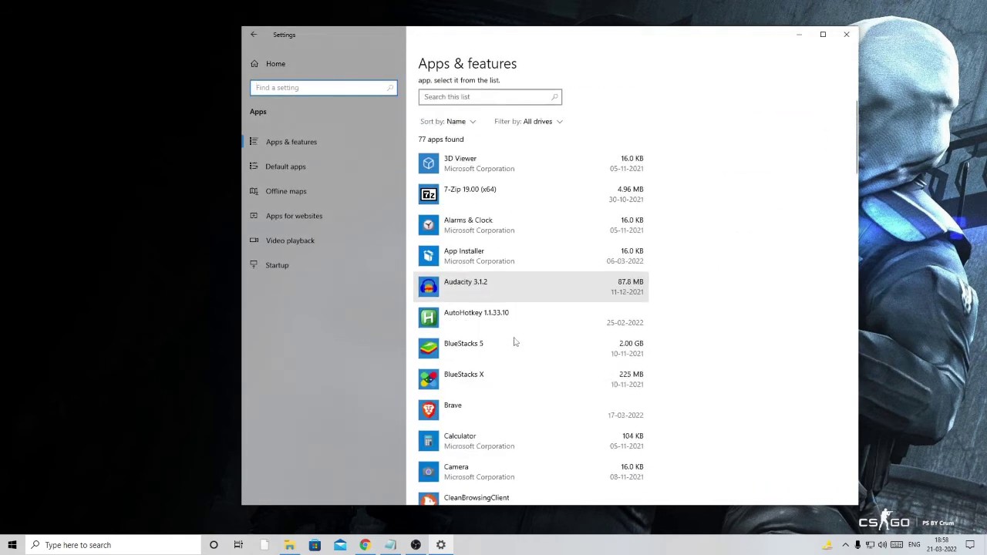
pyautogui.scroll(-6, 514, 342)
pyautogui.scroll(-8, 493, 247)
pyautogui.scroll(-10, 497, 300)
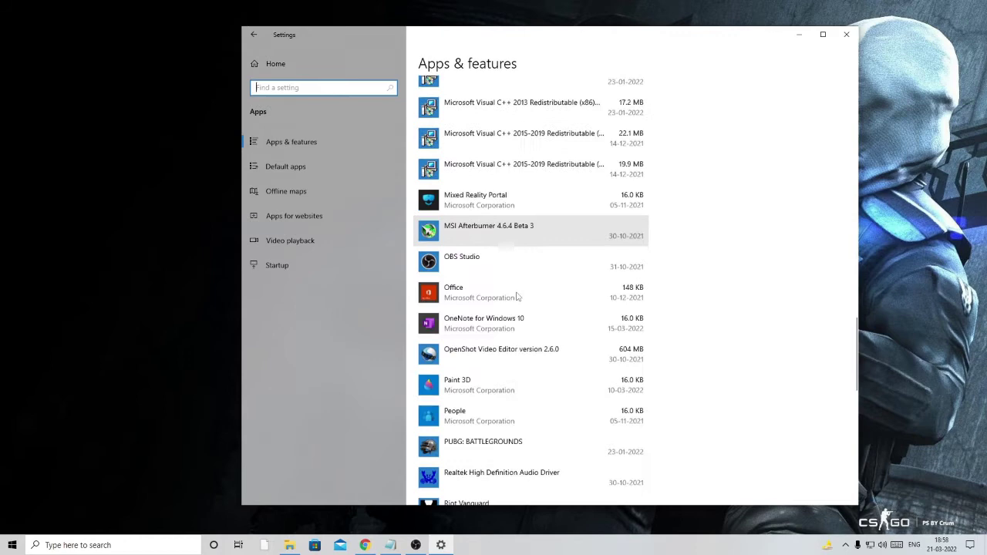
pyautogui.scroll(-12, 518, 293)
pyautogui.scroll(-3, 518, 295)
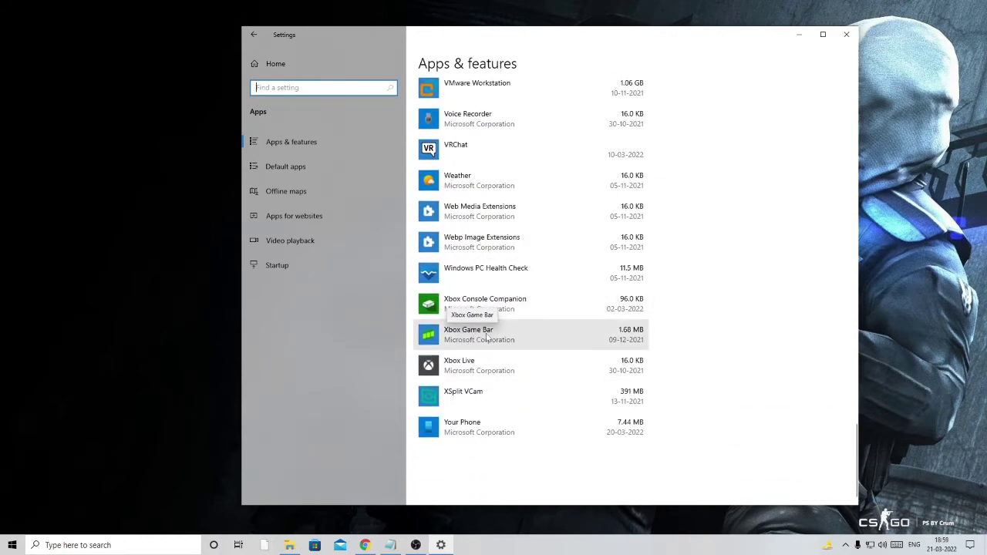
pyautogui.click(513, 338)
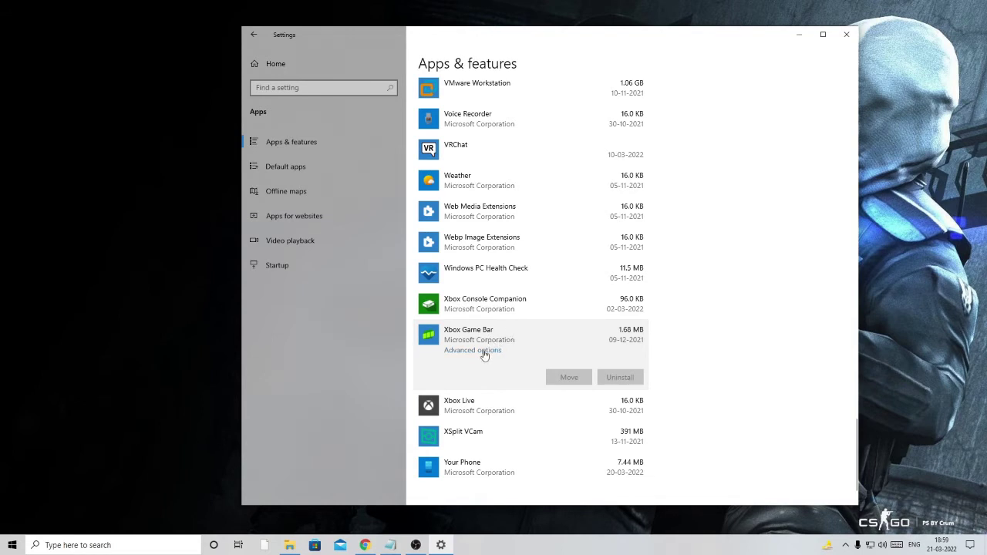
# Step: Open Xbox Game Bar's advanced options and scroll down to the Reset section
pyautogui.click(484, 352)
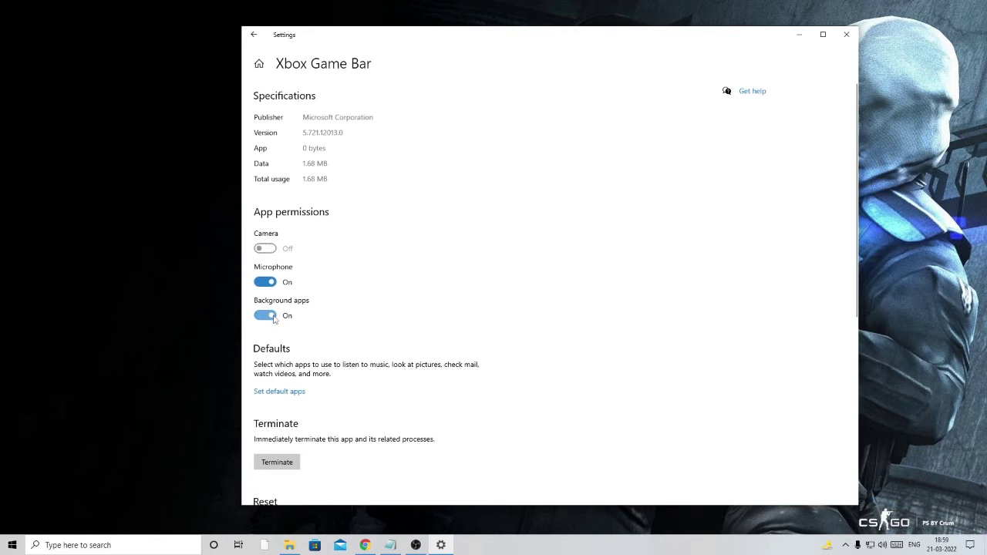
pyautogui.scroll(-1, 276, 317)
pyautogui.scroll(-1, 276, 317)
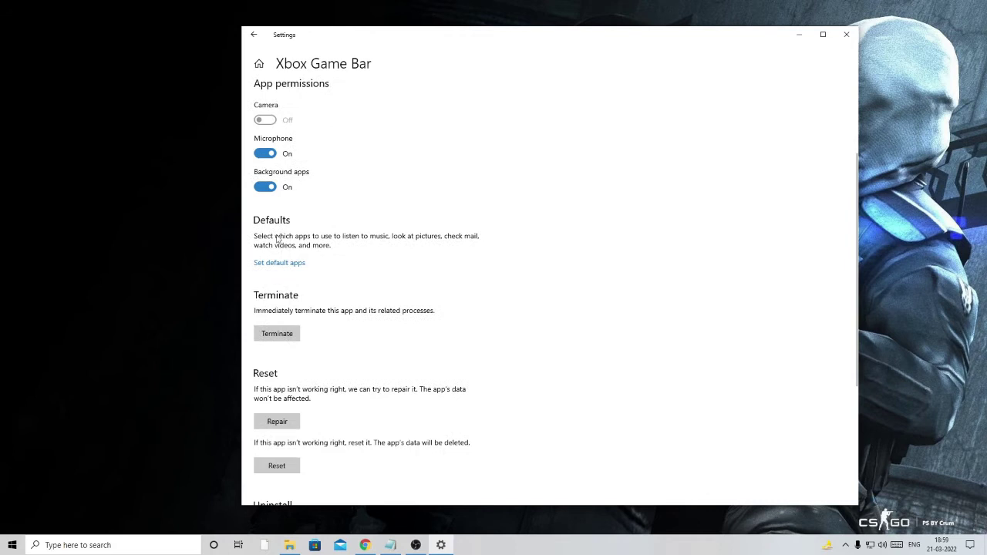
pyautogui.scroll(-3, 277, 237)
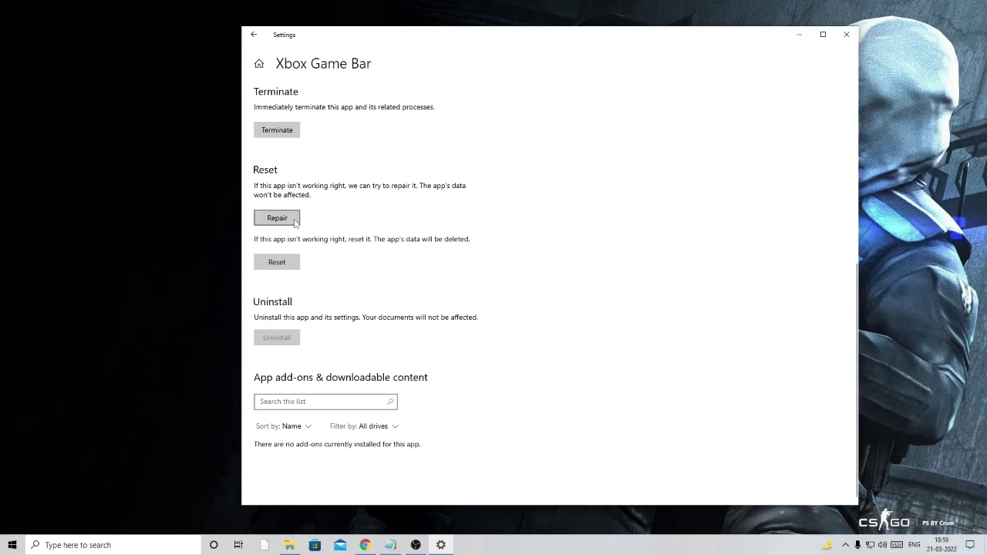
# Step: Reset the Xbox Game Bar app, confirming the flyout, and close Settings
pyautogui.click(283, 264)
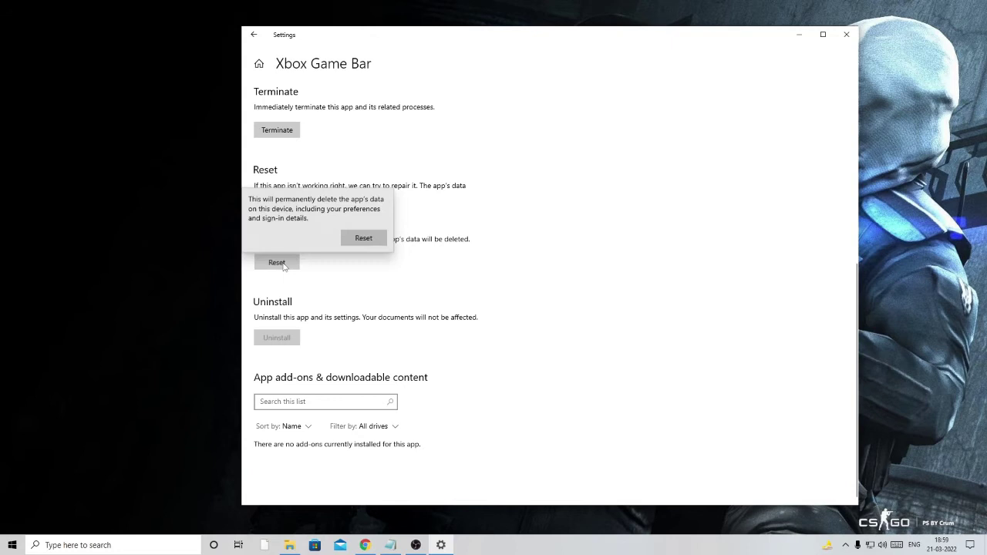
pyautogui.click(349, 270)
pyautogui.scroll(3, 317, 273)
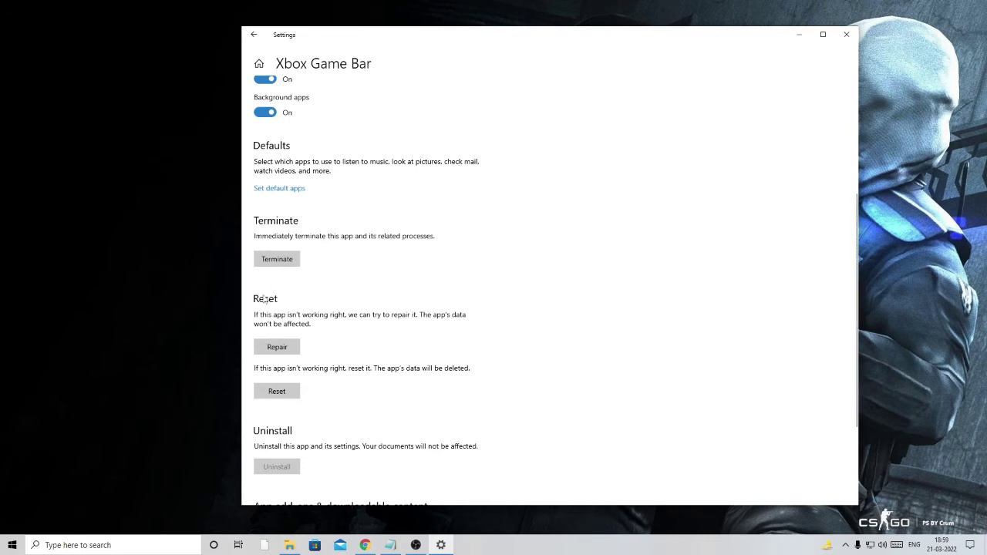
pyautogui.click(846, 37)
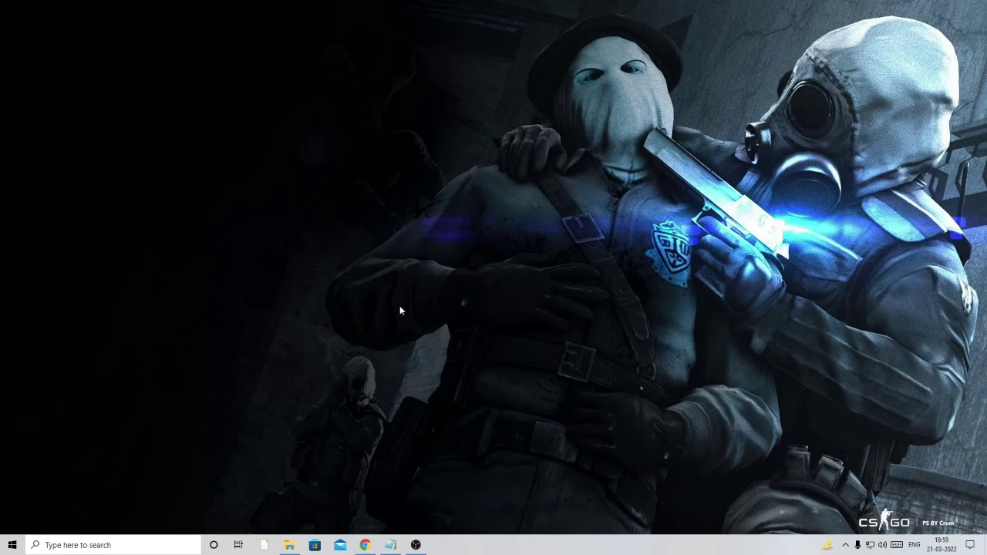
# Step: Run gpedit.msc from the Run dialog to launch the Local Group Policy Editor
pyautogui.press('super+r')
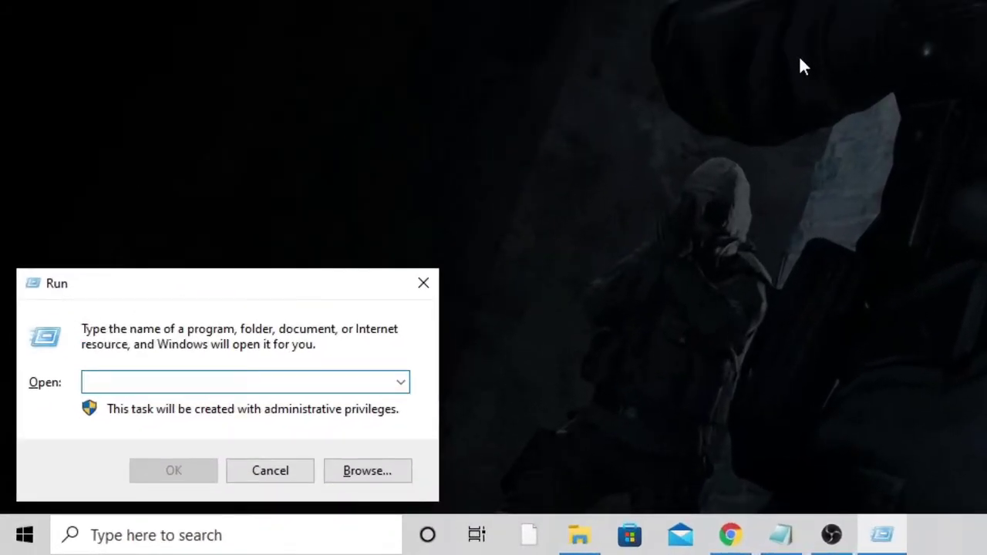
pyautogui.write('gp')
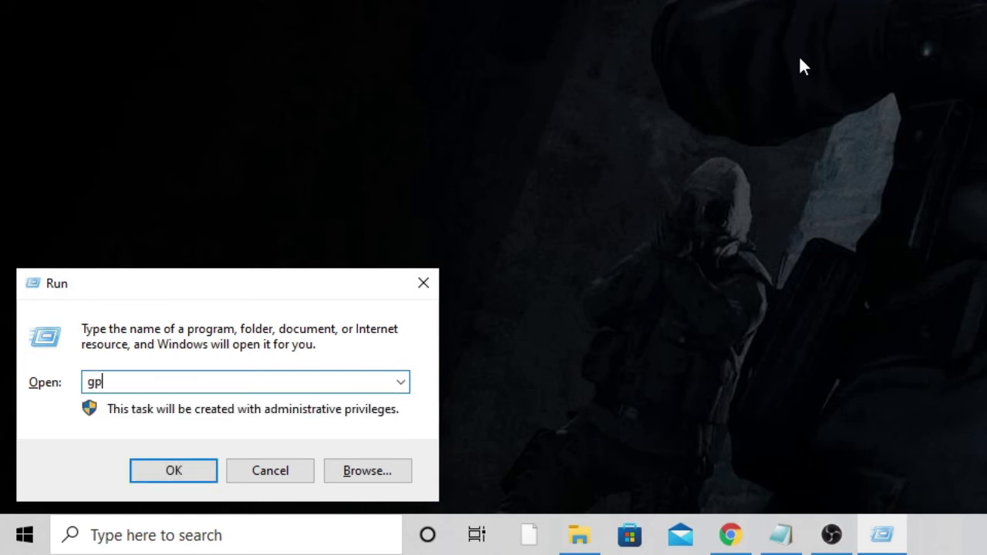
pyautogui.write('edit.msc')
pyautogui.click(174, 467)
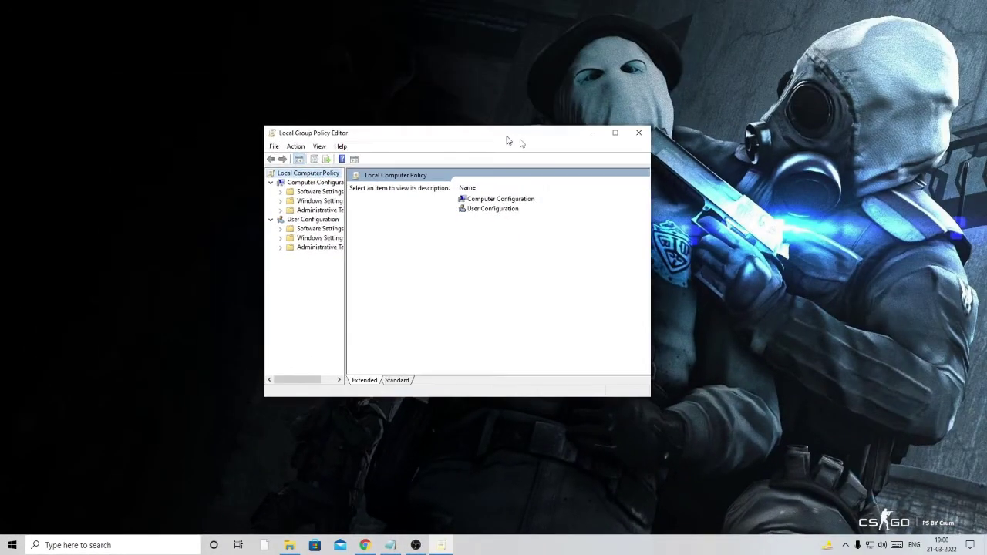
# Step: Centre and widen the editor, then expand Computer Configuration > Administrative Templates > Windows Components
pyautogui.moveTo(329, 89); pyautogui.dragTo(559, 142)
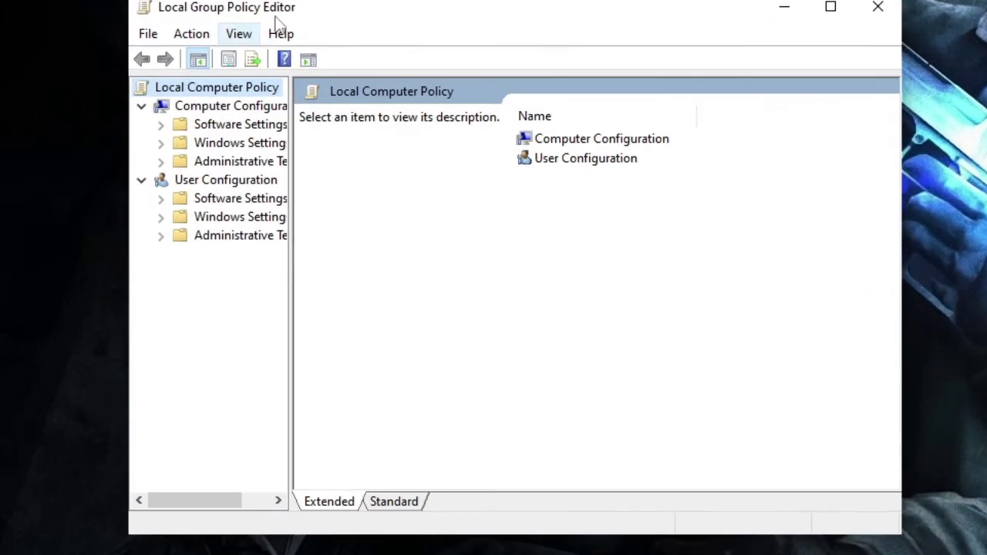
pyautogui.moveTo(292, 144); pyautogui.dragTo(347, 147)
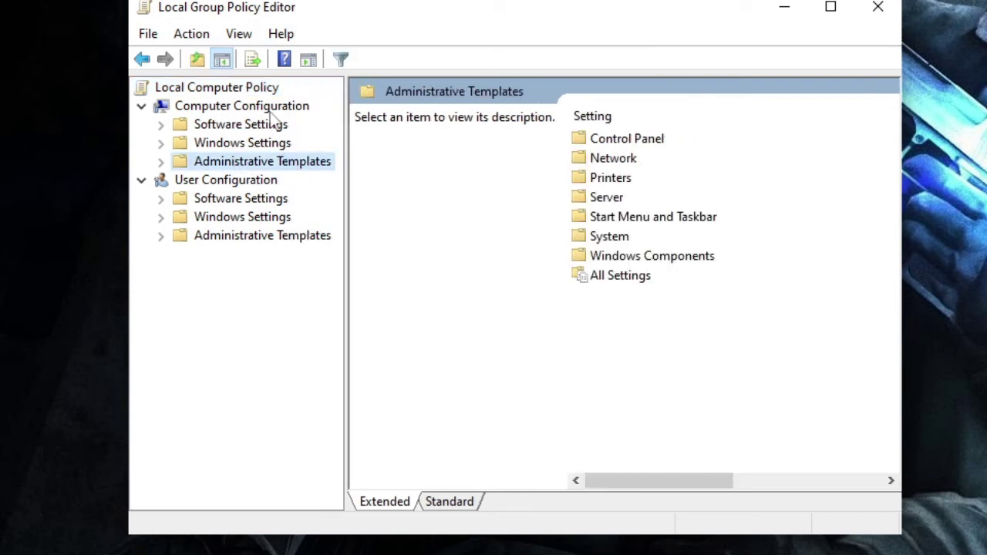
pyautogui.doubleClick(286, 168)
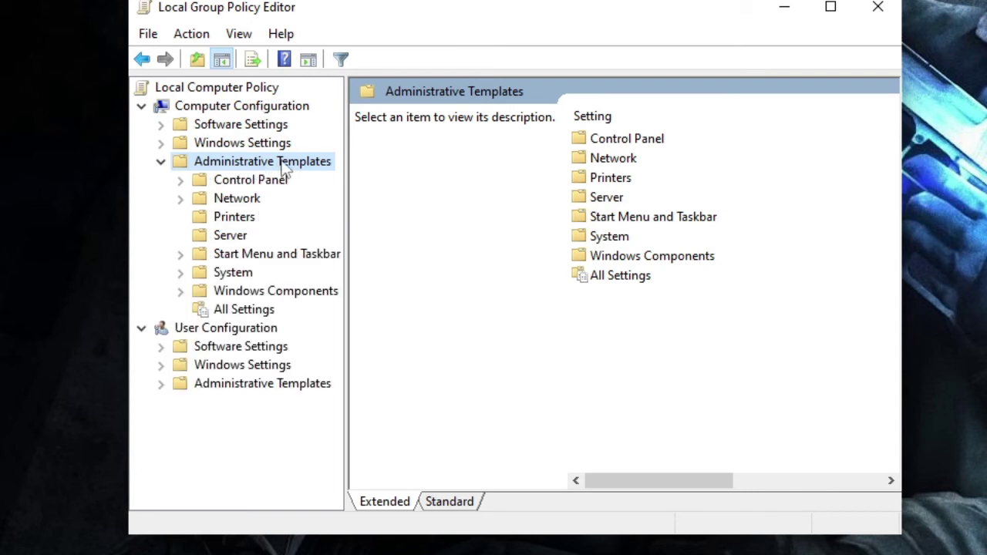
pyautogui.click(315, 301)
pyautogui.doubleClick(301, 300)
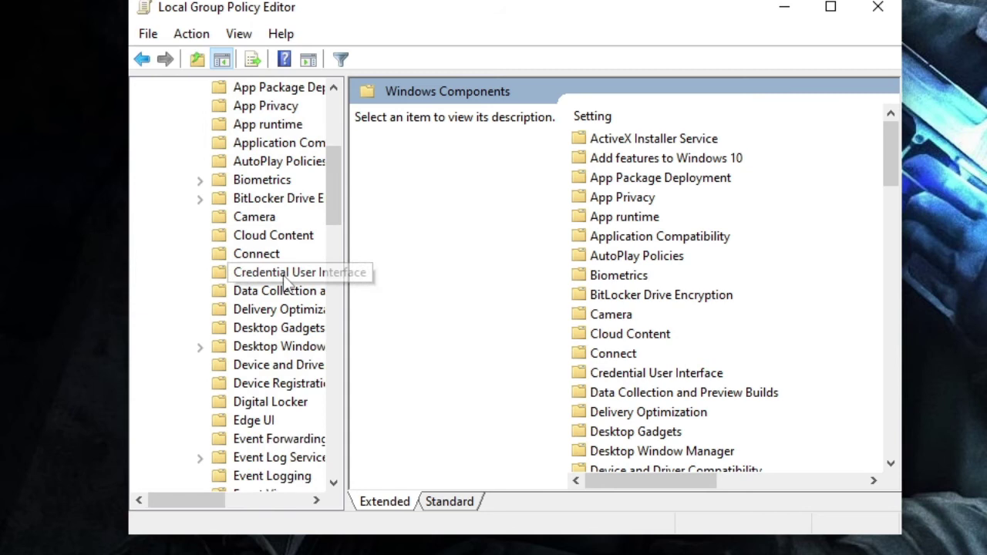
# Step: Select the Windows Game Recording and Broadcasting folder to list its policy setting
pyautogui.moveTo(348, 214); pyautogui.dragTo(439, 219)
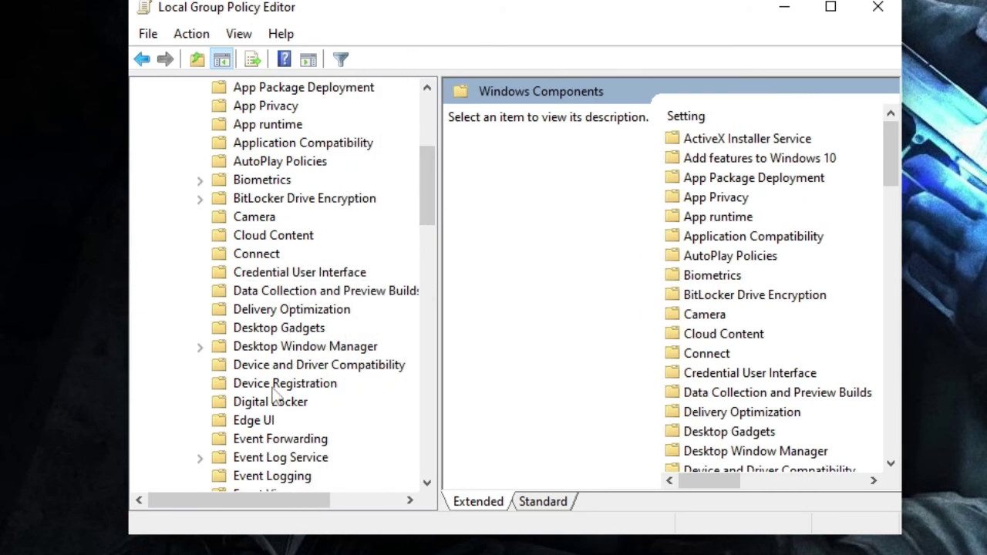
pyautogui.scroll(-1, 279, 361)
pyautogui.click(279, 347)
pyautogui.click(284, 221)
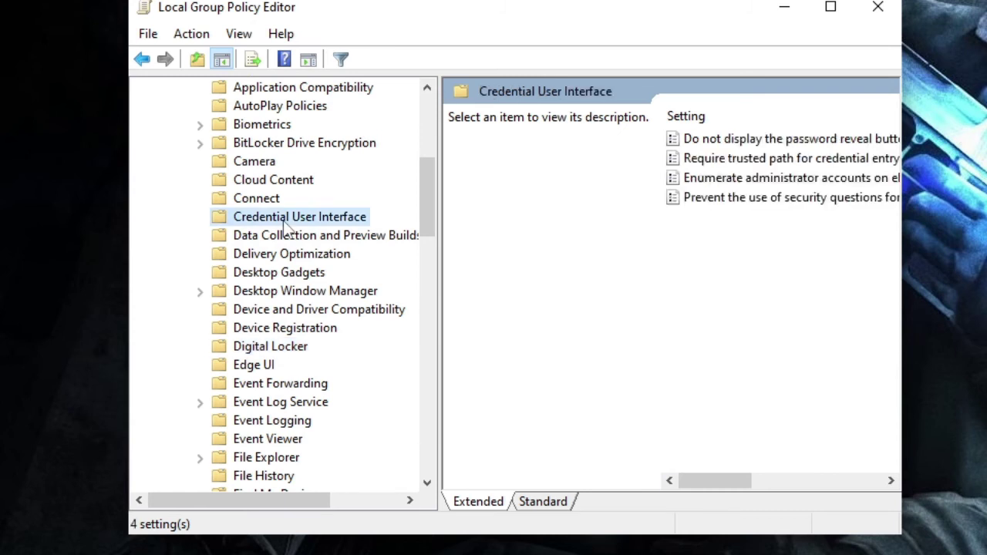
pyautogui.press('w')
pyautogui.scroll(-3, 284, 227)
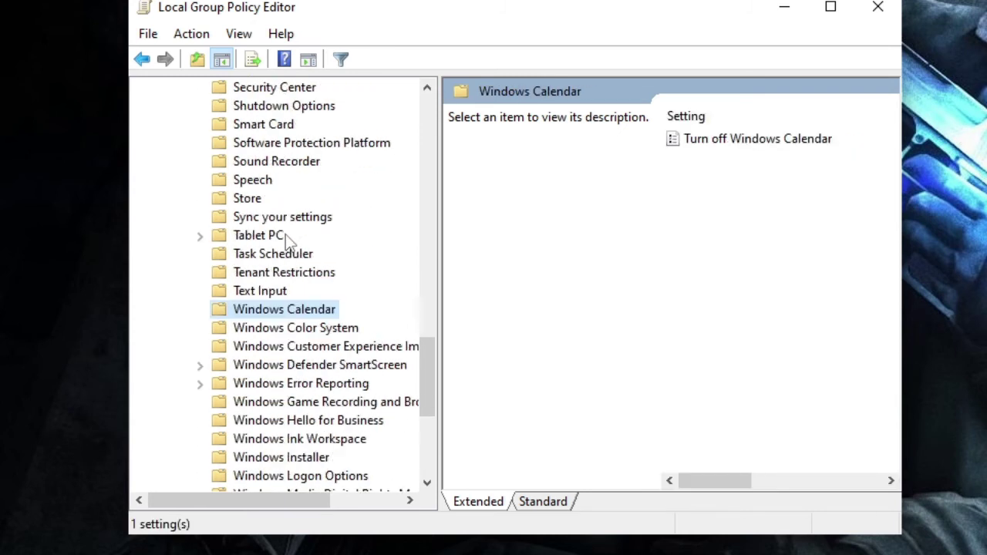
pyautogui.click(288, 402)
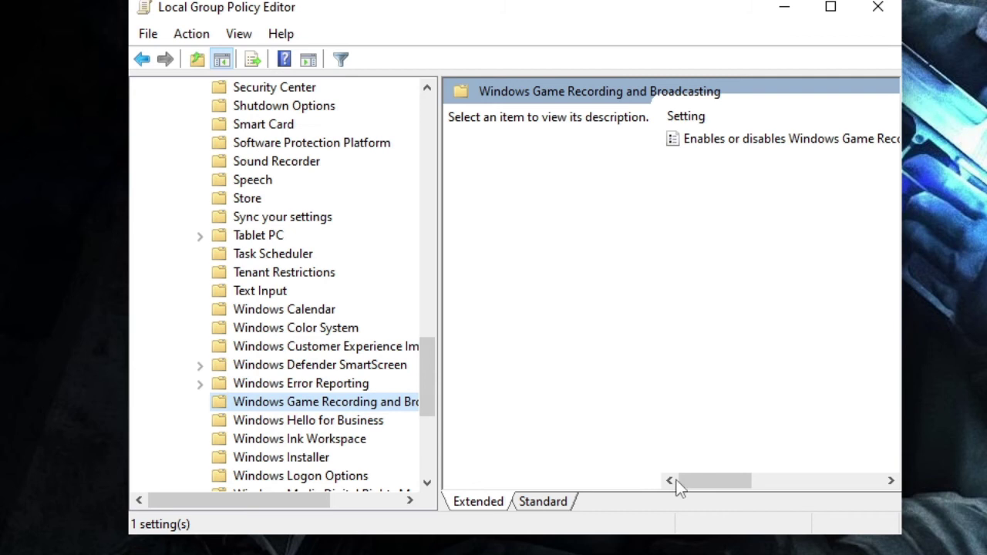
pyautogui.moveTo(683, 480); pyautogui.dragTo(743, 414)
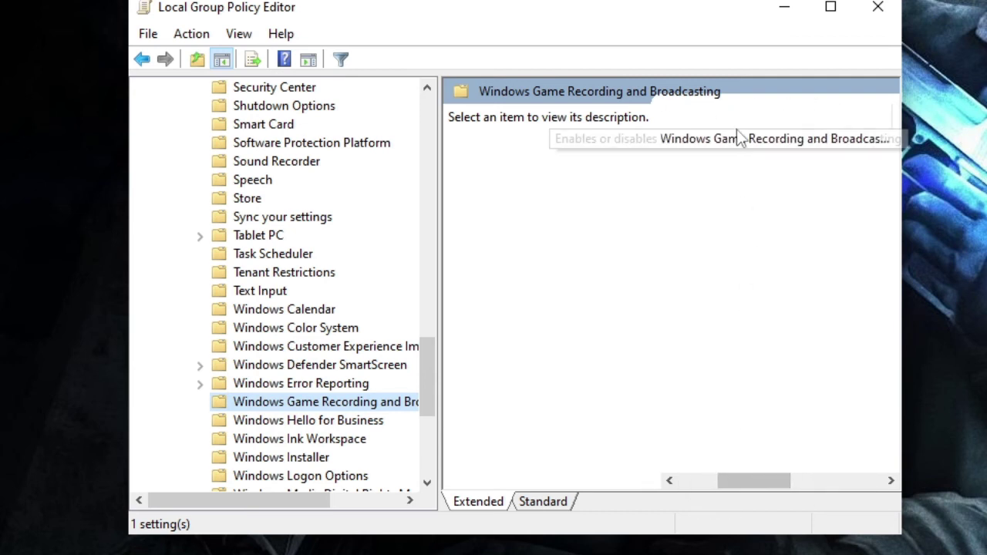
pyautogui.moveTo(756, 480); pyautogui.dragTo(739, 455)
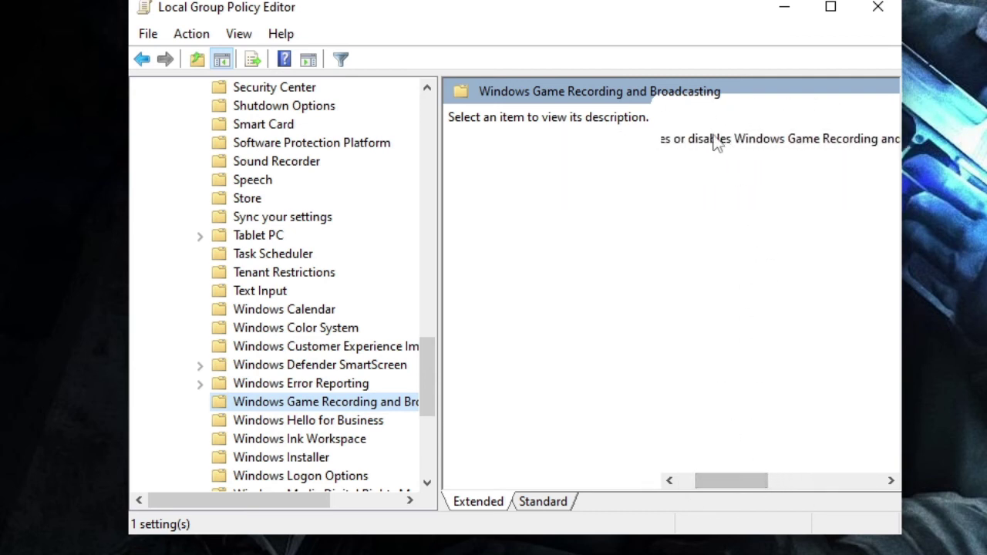
# Step: Set 'Enables or disables Windows Game Recording and Broadcasting' to Enabled and apply it
pyautogui.doubleClick(725, 147)
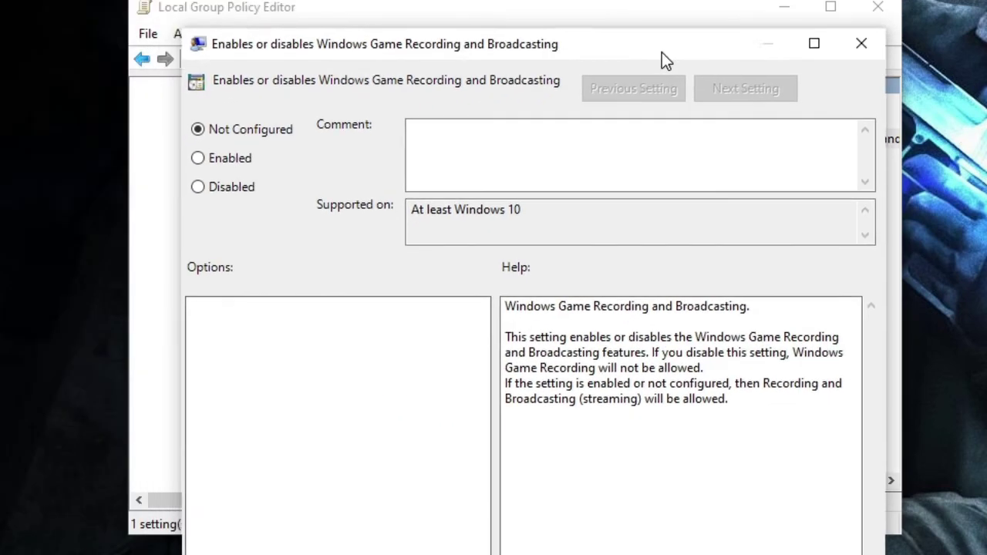
pyautogui.moveTo(42, 4); pyautogui.dragTo(927, 116)
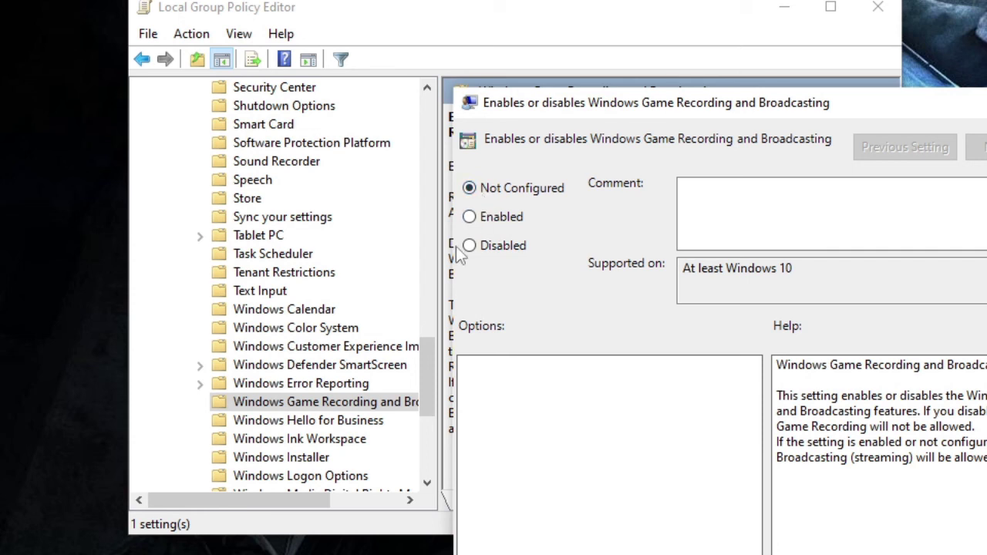
pyautogui.click(469, 218)
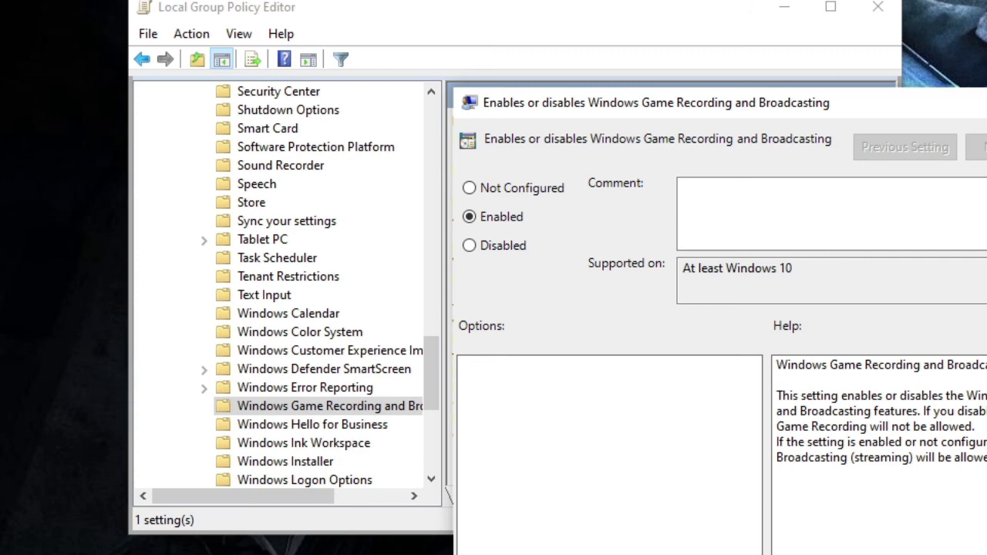
pyautogui.press('Return')
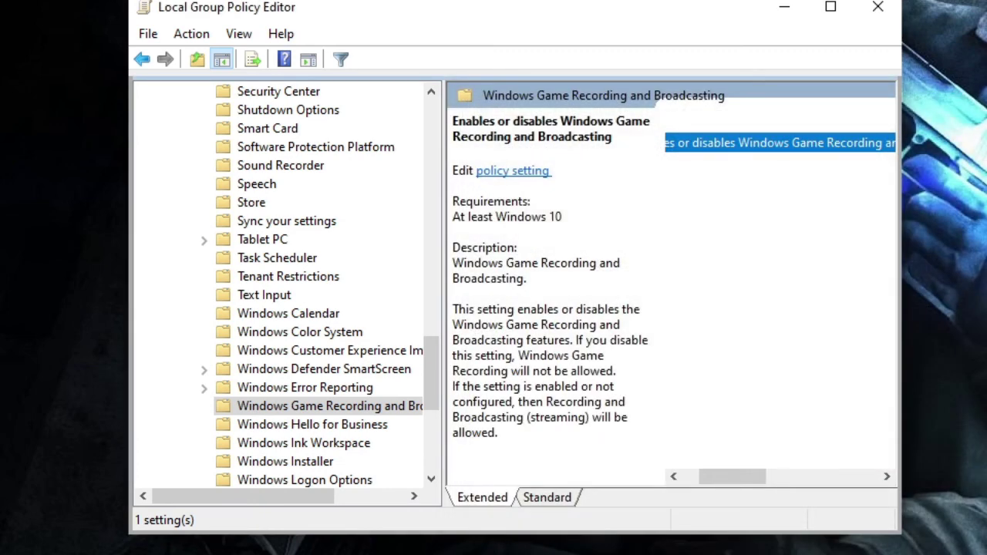